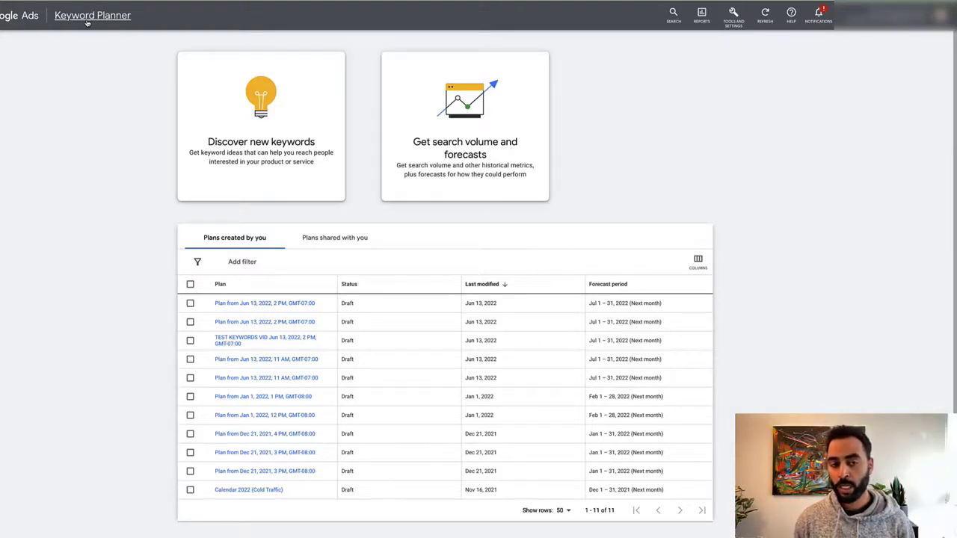
Discover new keywords from the terms motivational books, motivational plr content and plr content, and get the results.
left_click(221, 133)
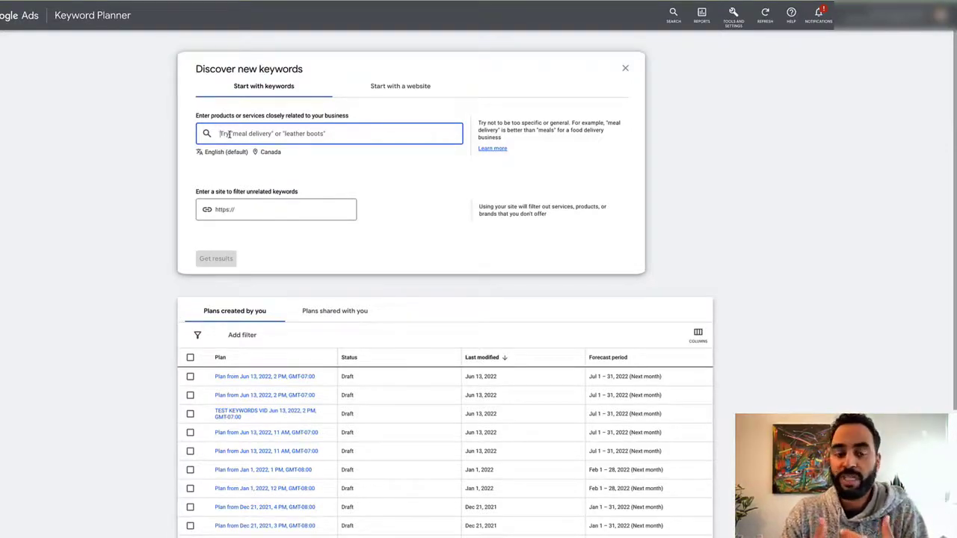
type("motivational books, motivational plr content, plr content")
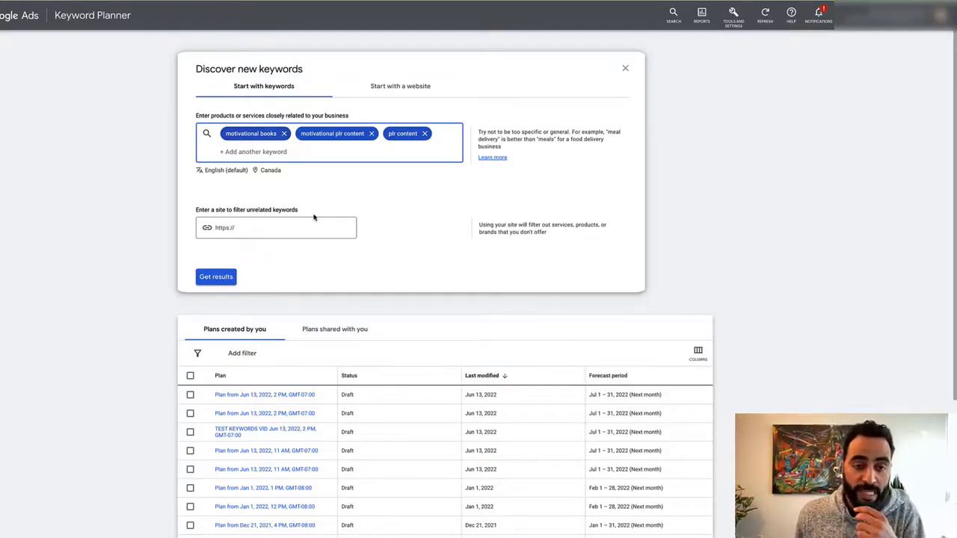
left_click(216, 278)
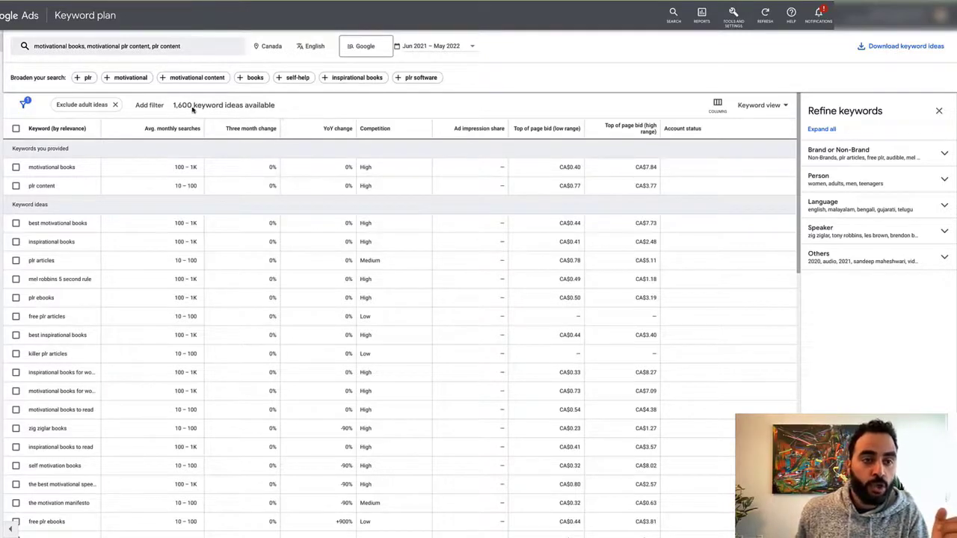
Change the targeted location of the keyword ideas from Canada to the United States and save it.
left_click(291, 50)
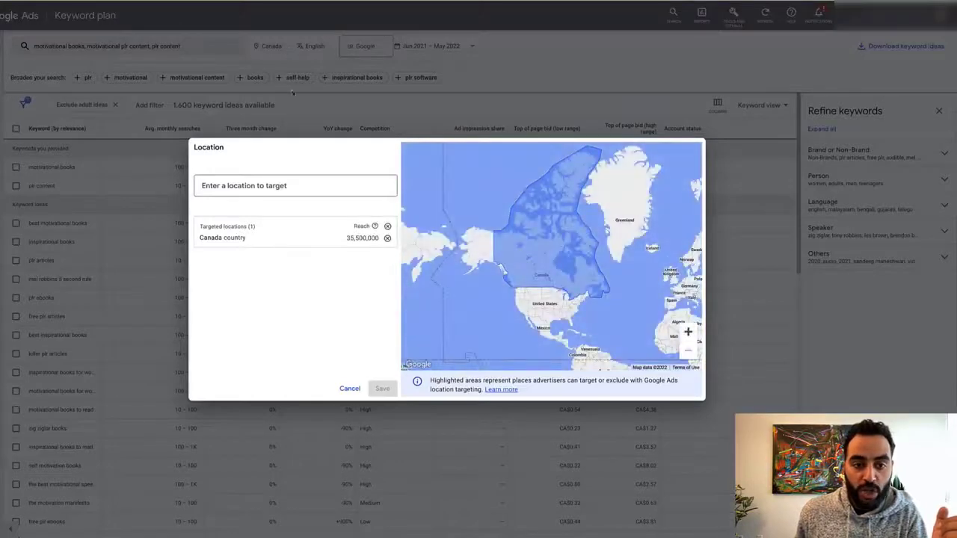
left_click(249, 186)
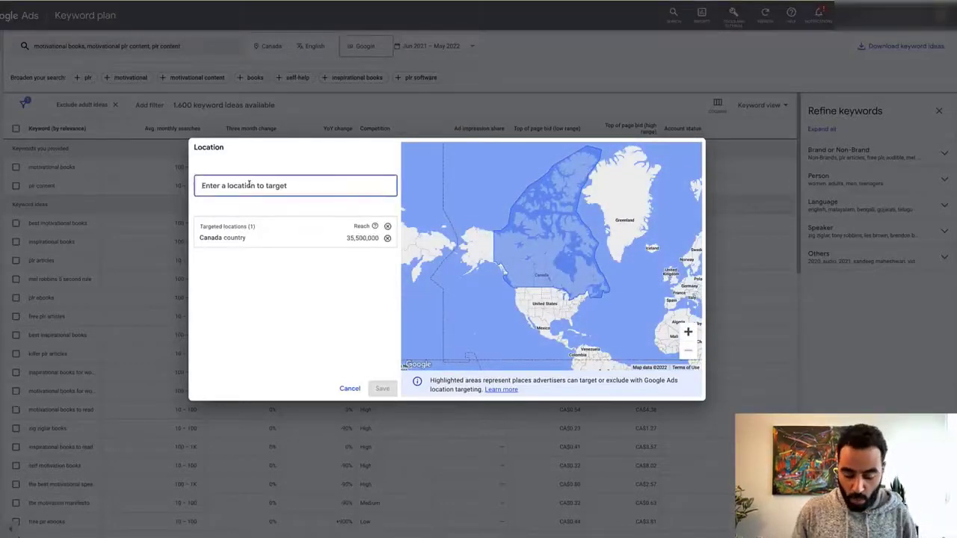
type("united")
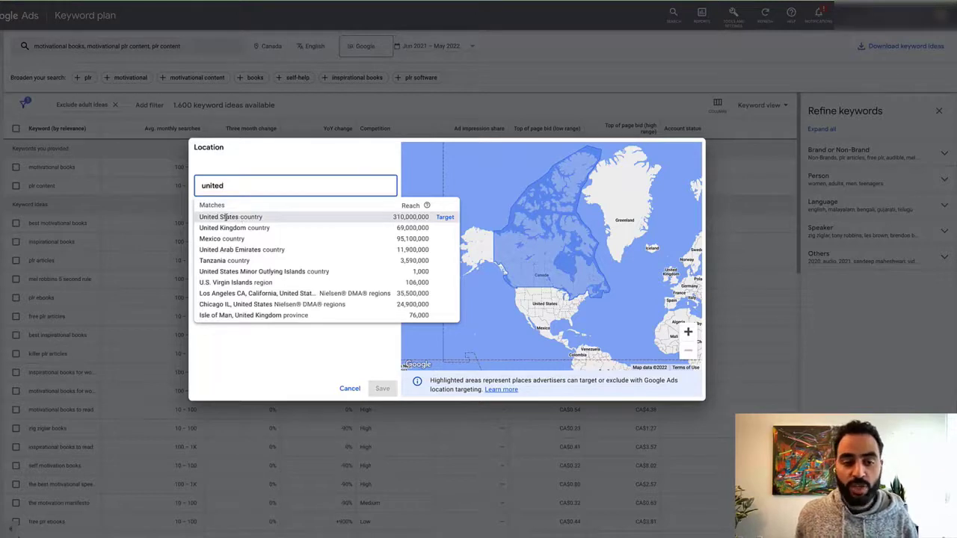
left_click(226, 217)
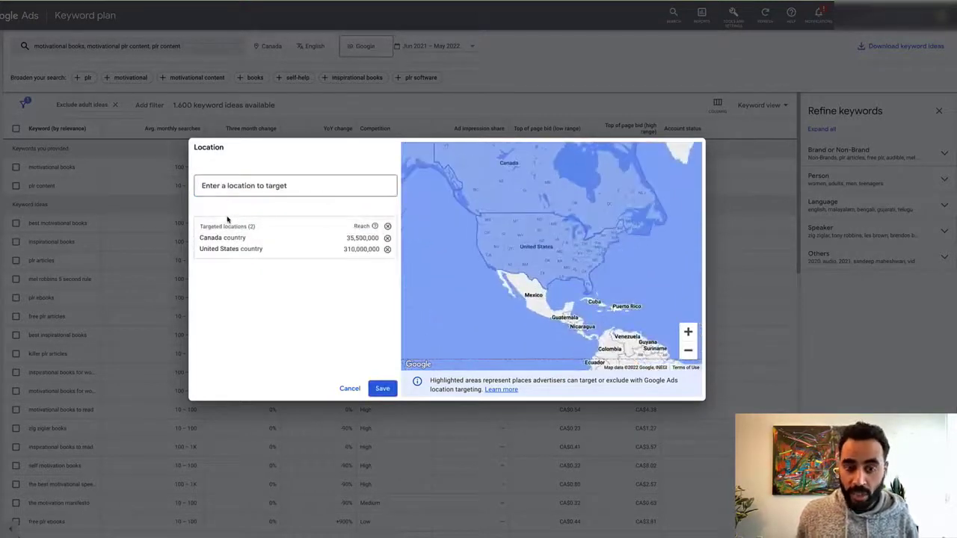
left_click(388, 238)
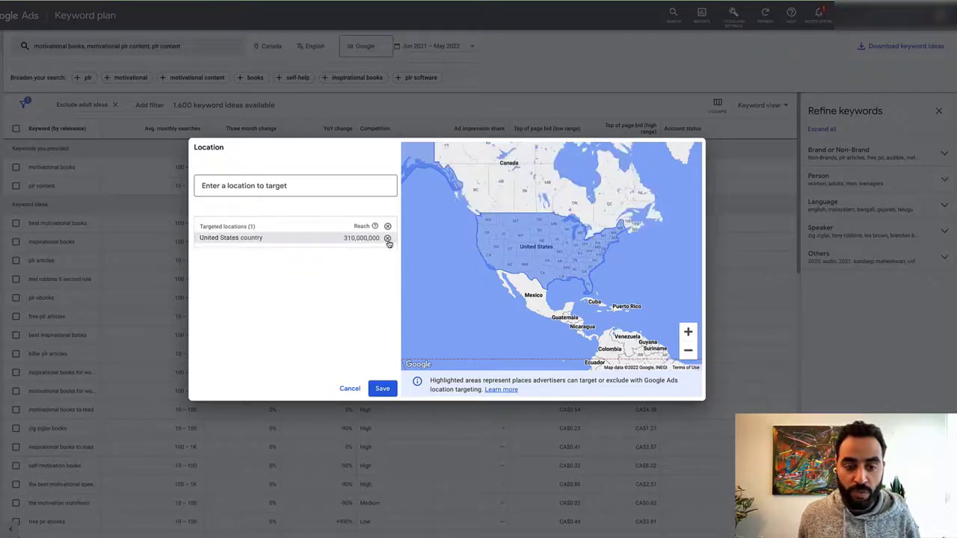
left_click(383, 391)
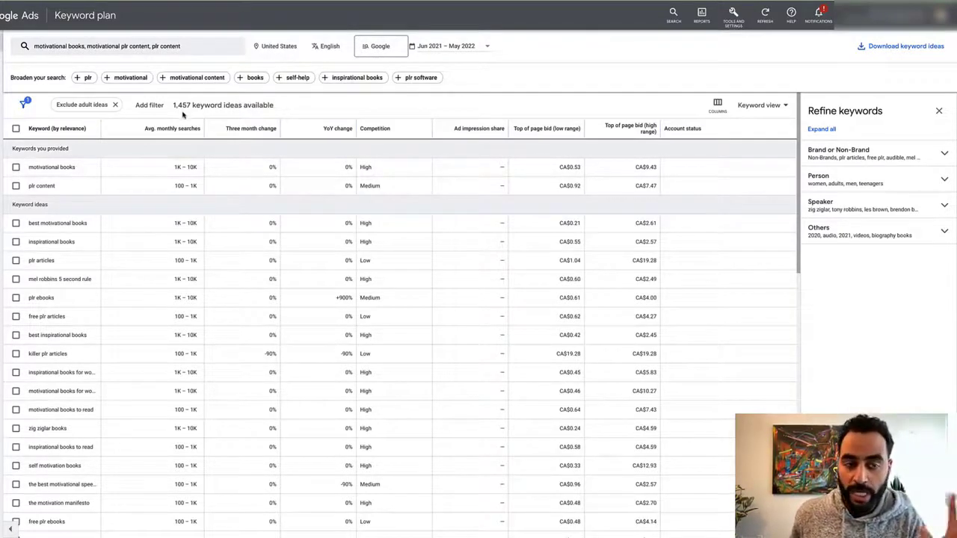
Check the date range options and look through the keyword ideas with their search volume, competition and bid ranges.
left_click(488, 50)
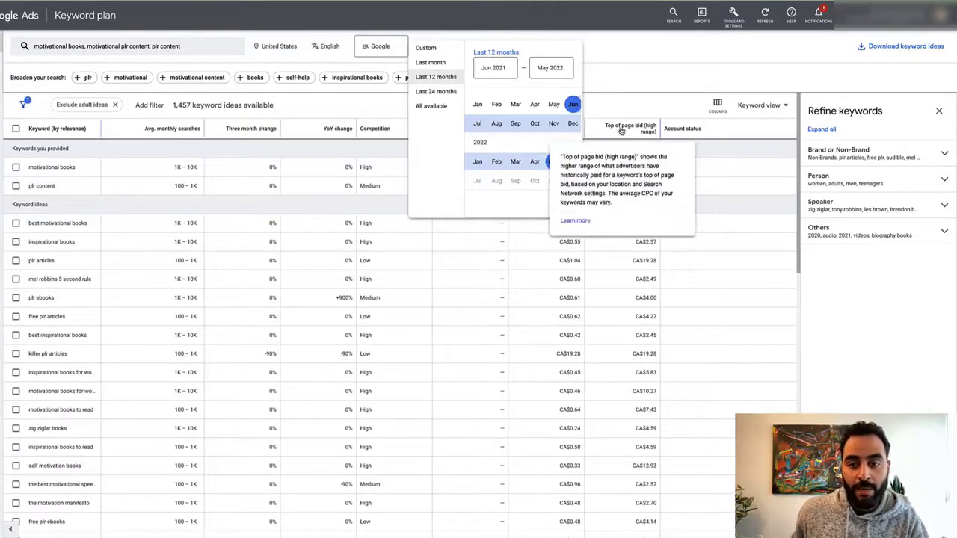
left_click(661, 88)
scroll(107, 417, "down", 2)
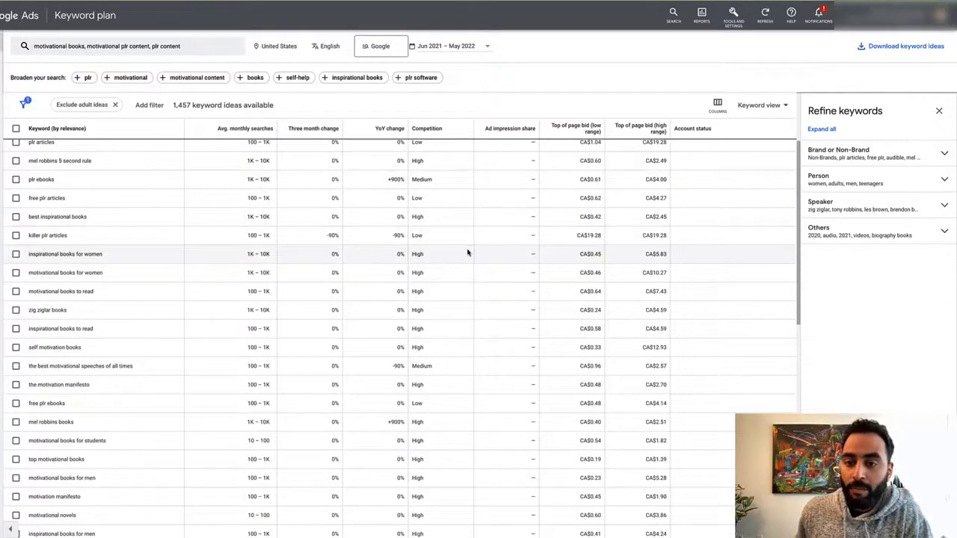
scroll(613, 179, "up", 3)
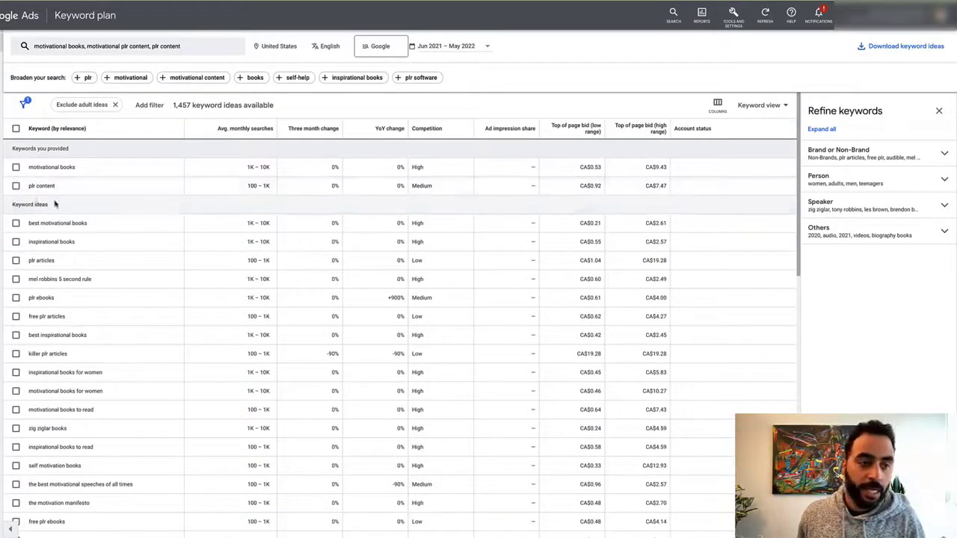
Select plr content, free plr articles, motivational books for women, inspirational books to read, self motivation books and the best motivational speeches of all times.
left_click(16, 186)
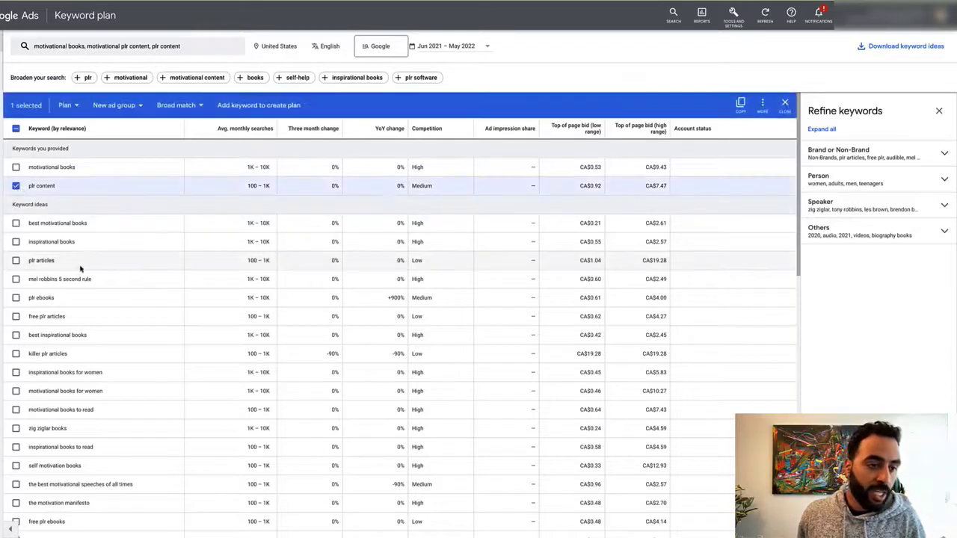
left_click(16, 318)
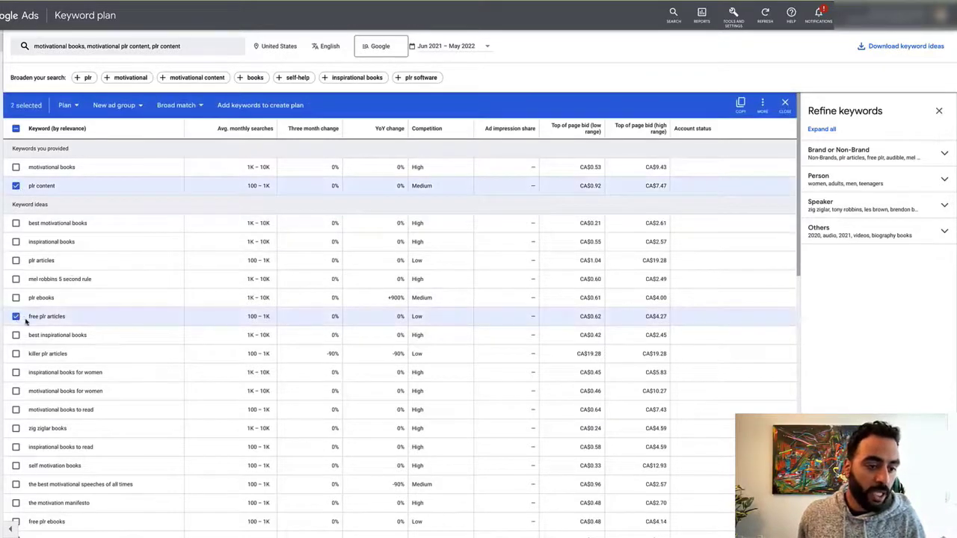
left_click(16, 391)
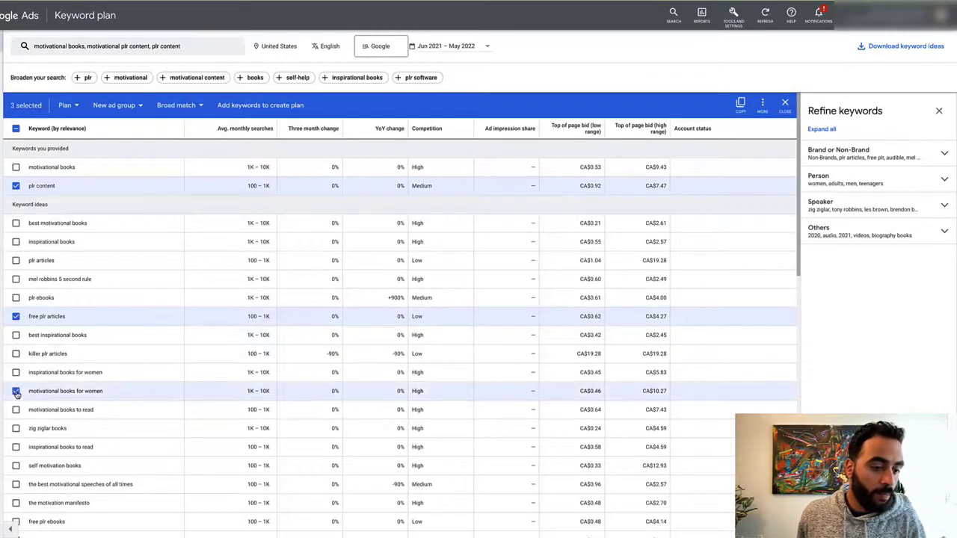
left_click(16, 447)
left_click(16, 465)
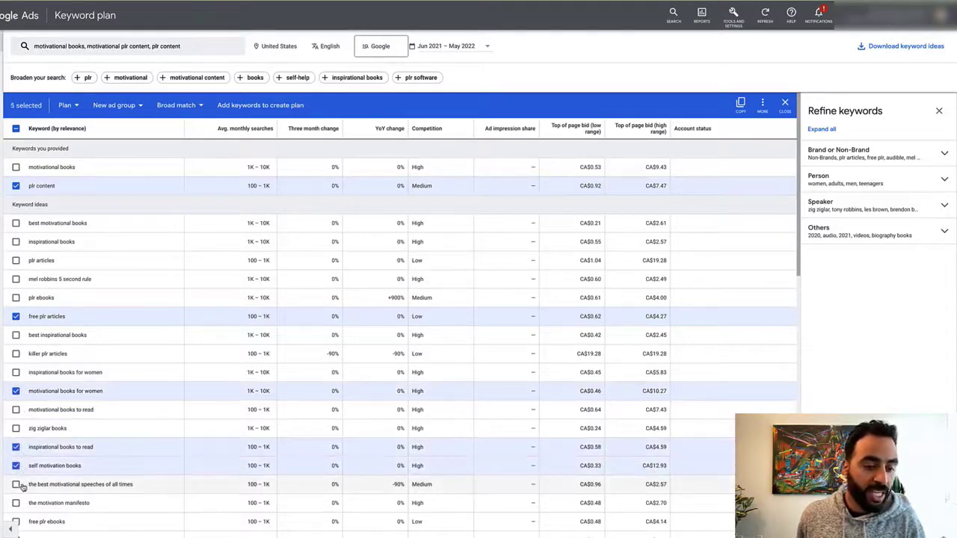
left_click(16, 485)
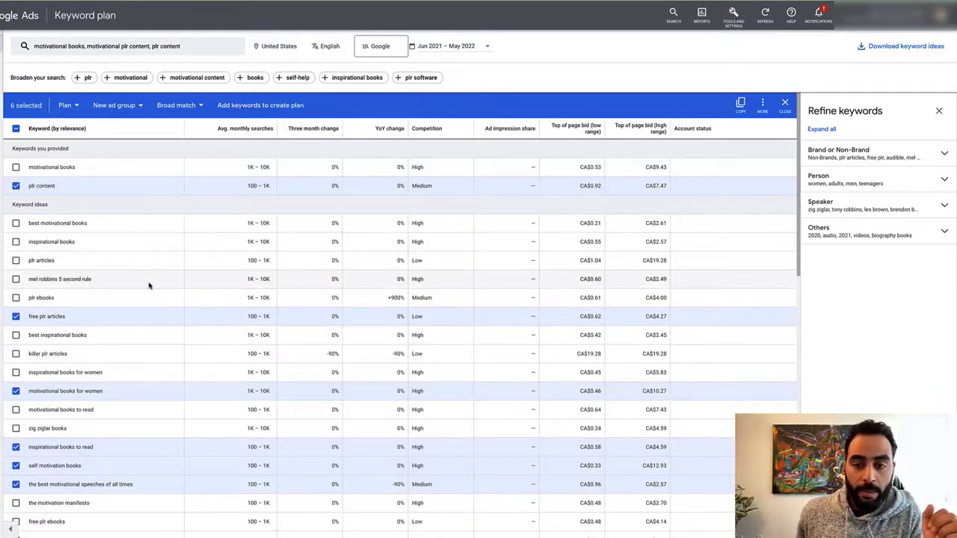
Deselect the high-competition keywords motivational books for women, inspirational books to read and self motivation books.
scroll(171, 389, "down", 2)
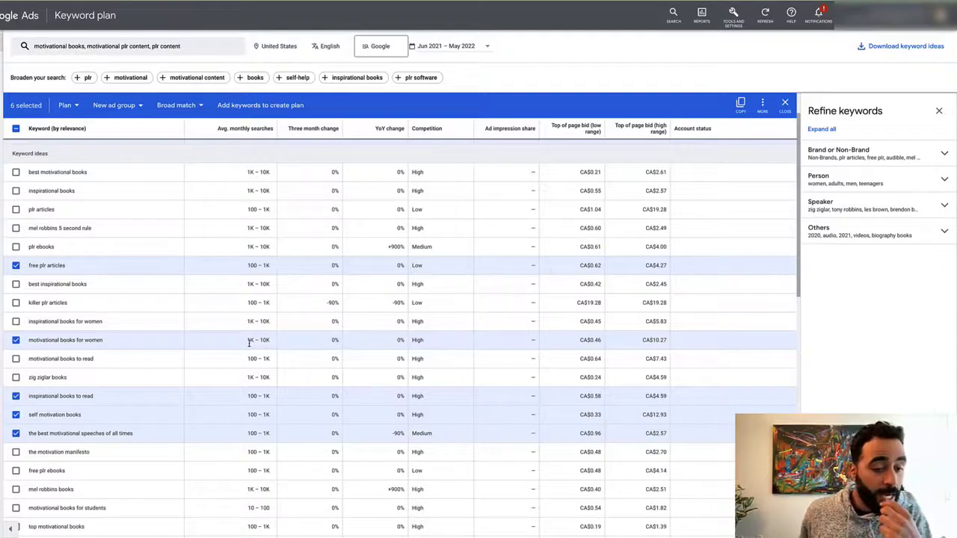
left_click(16, 342)
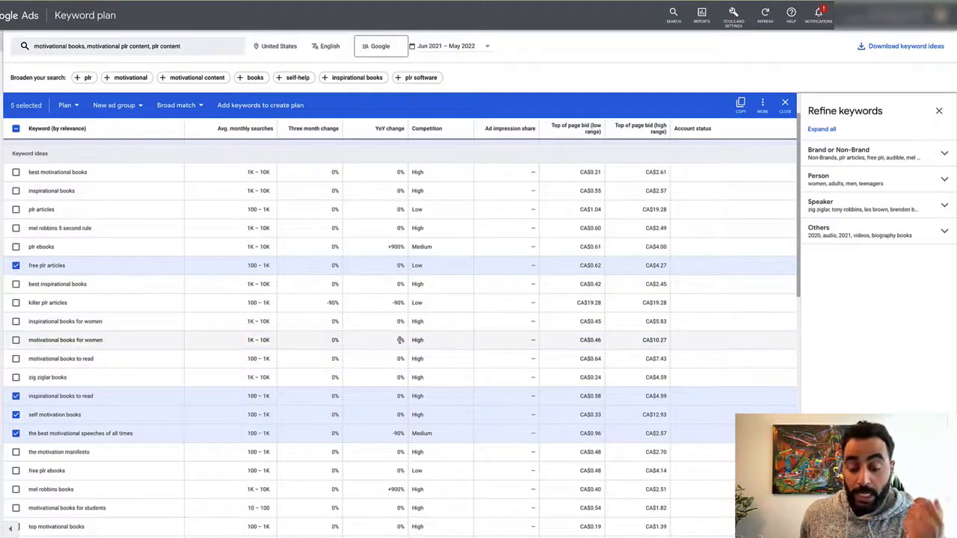
scroll(302, 371, "down", 2)
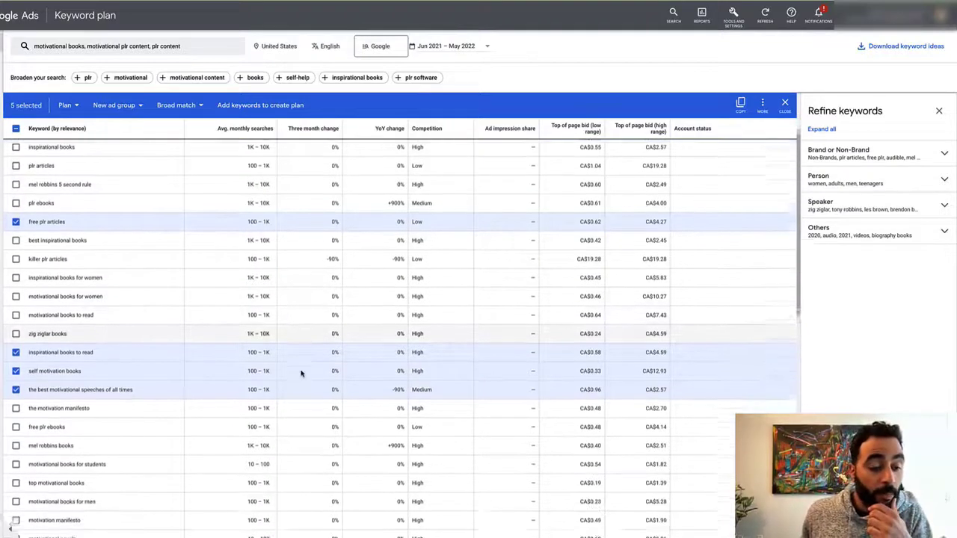
left_click(16, 343)
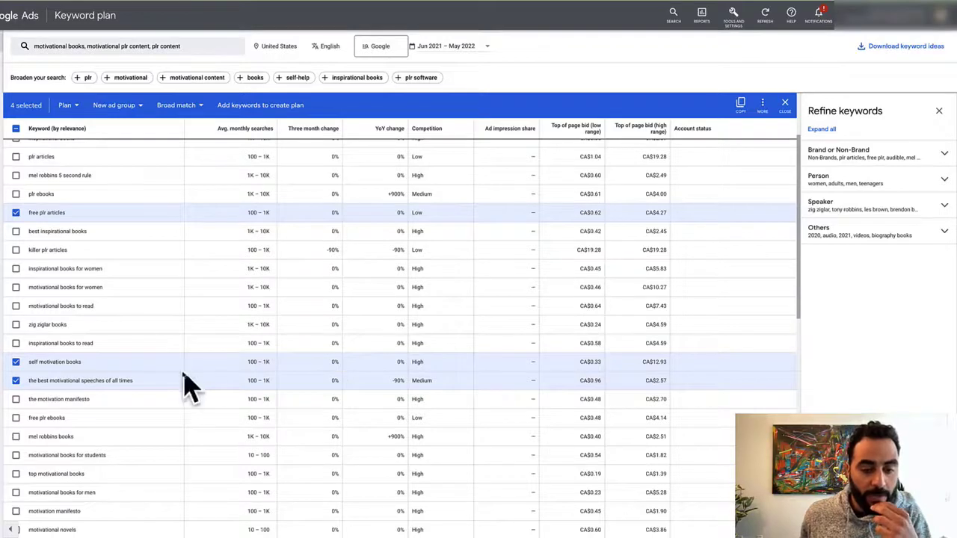
left_click(16, 363)
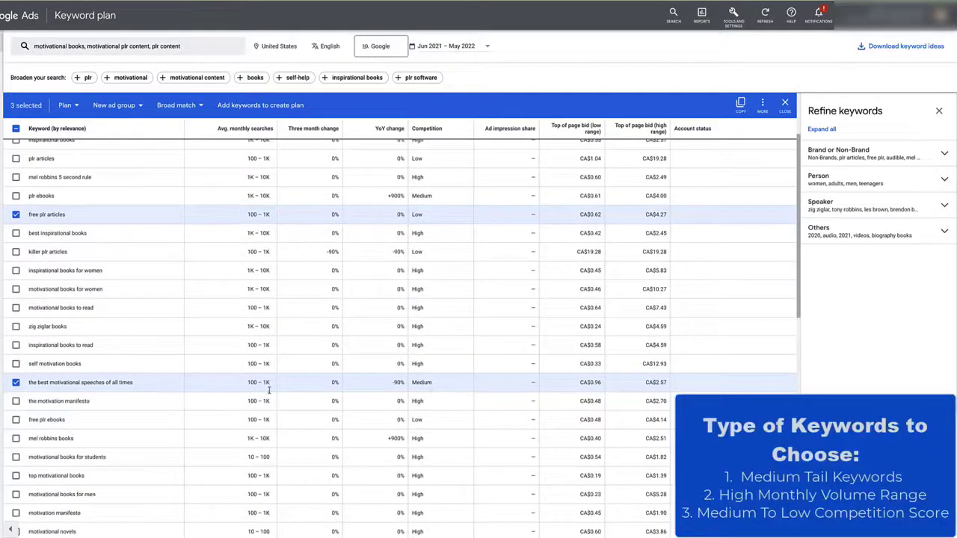
Download the keyword ideas as a .csv file.
scroll(286, 407, "down", 5)
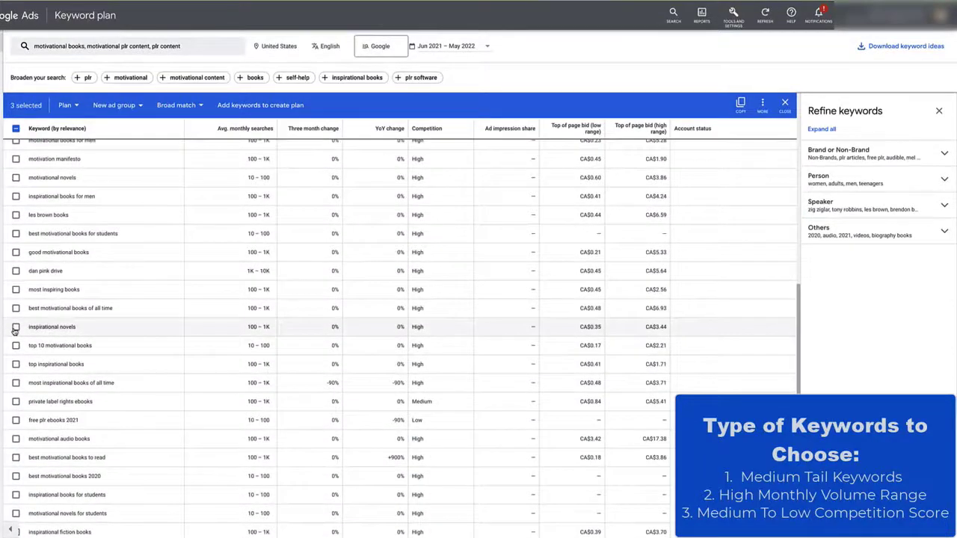
scroll(252, 363, "up", 5)
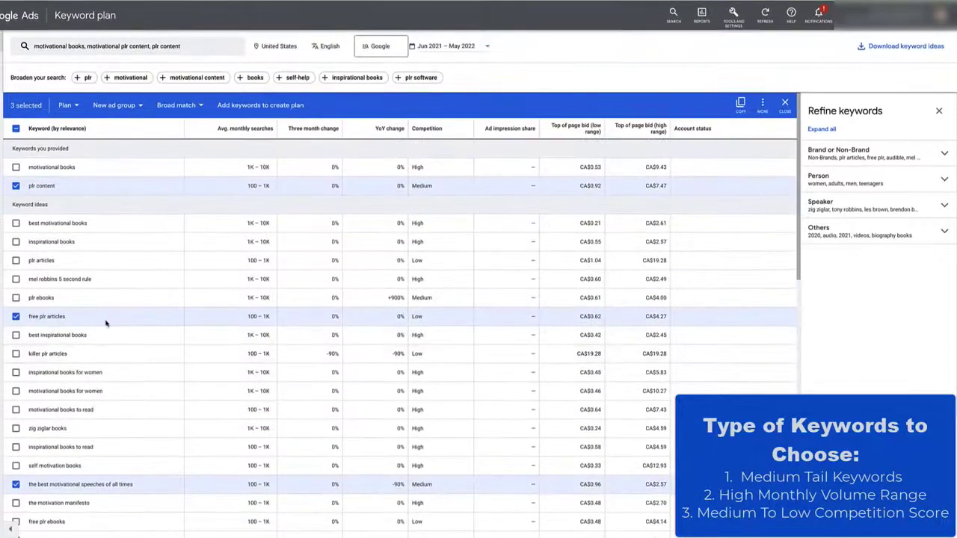
scroll(696, 236, "down", 1)
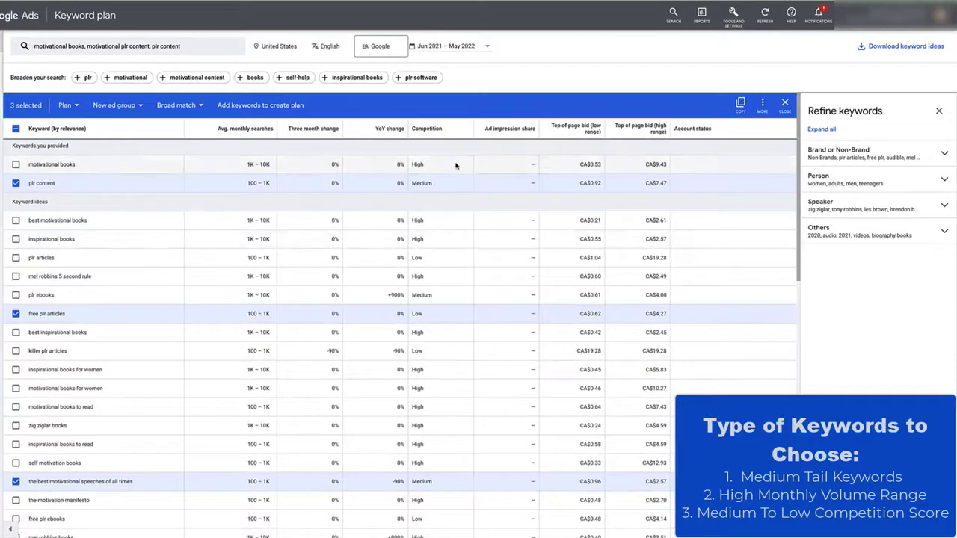
scroll(705, 112, "down", 1)
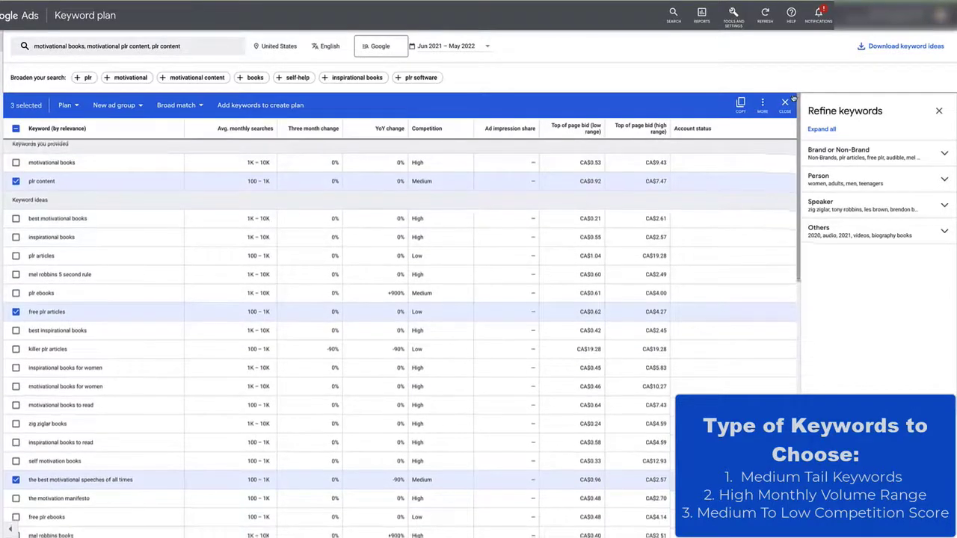
left_click(870, 53)
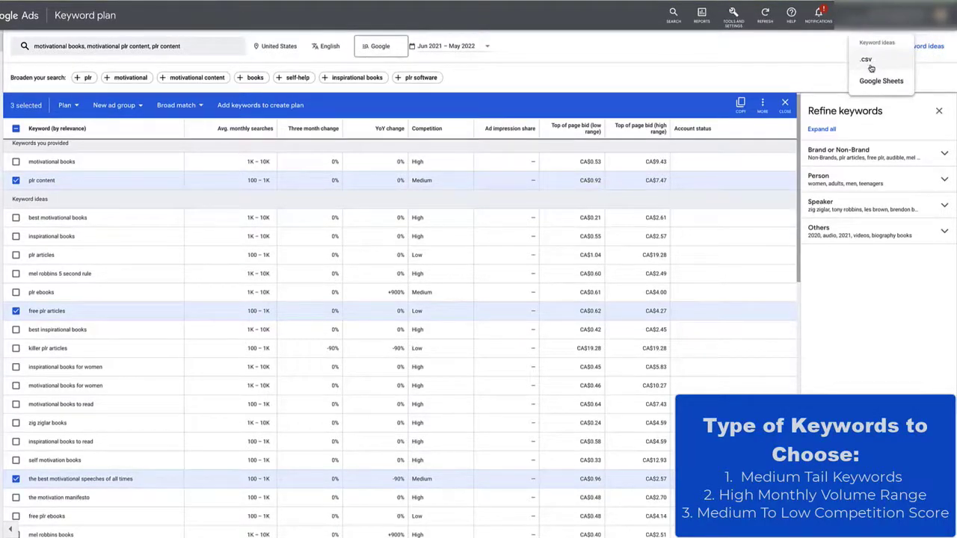
left_click(867, 61)
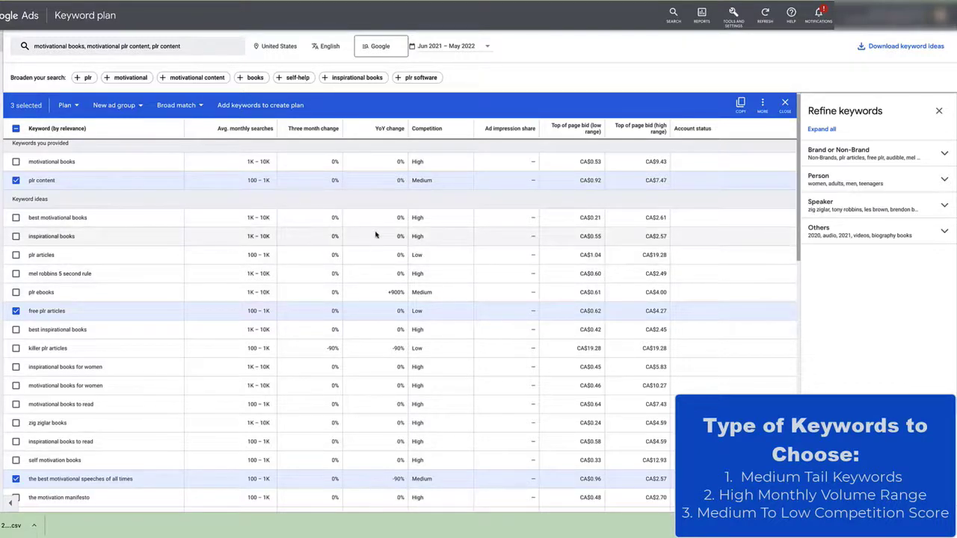
scroll(419, 213, "up", 1)
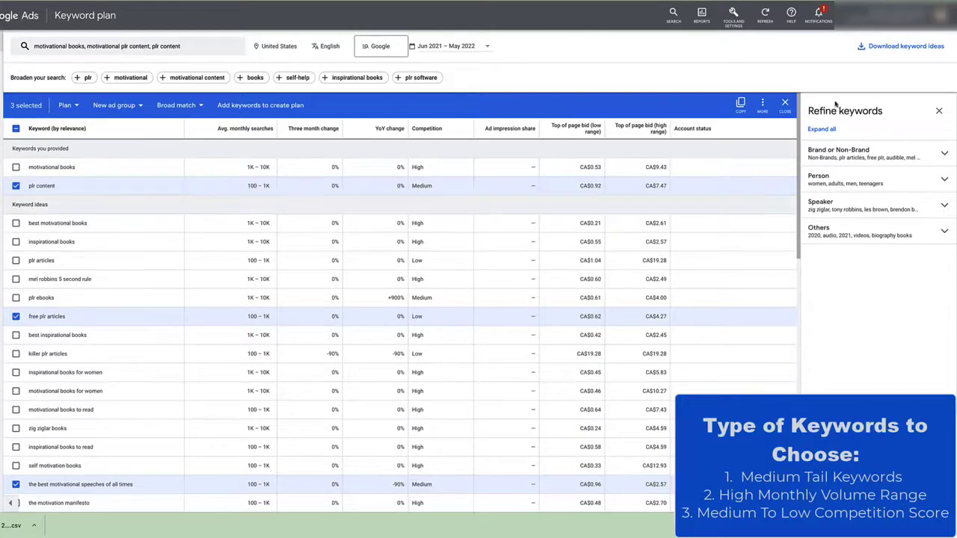
Return to the Keyword Planner start page and open a new keyword discovery search.
left_click(733, 16)
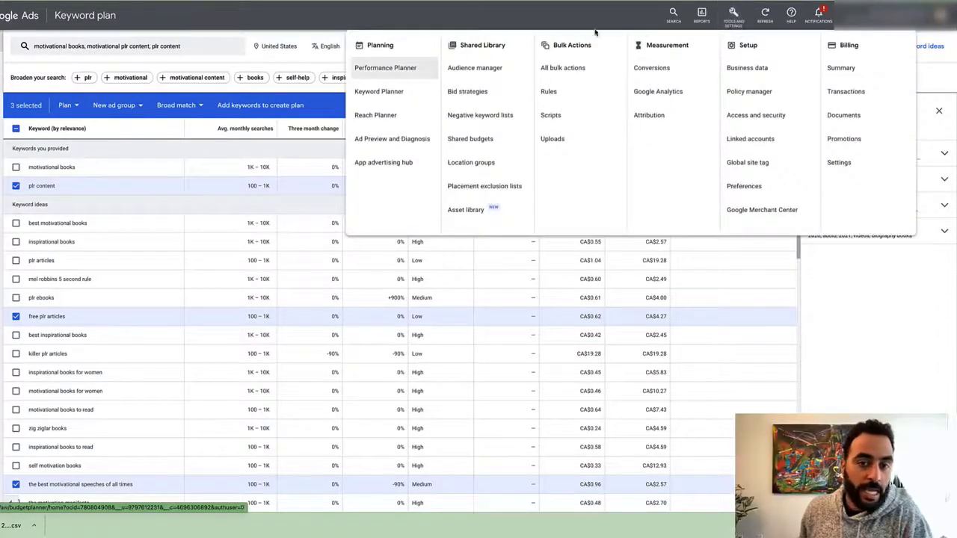
left_click(376, 94)
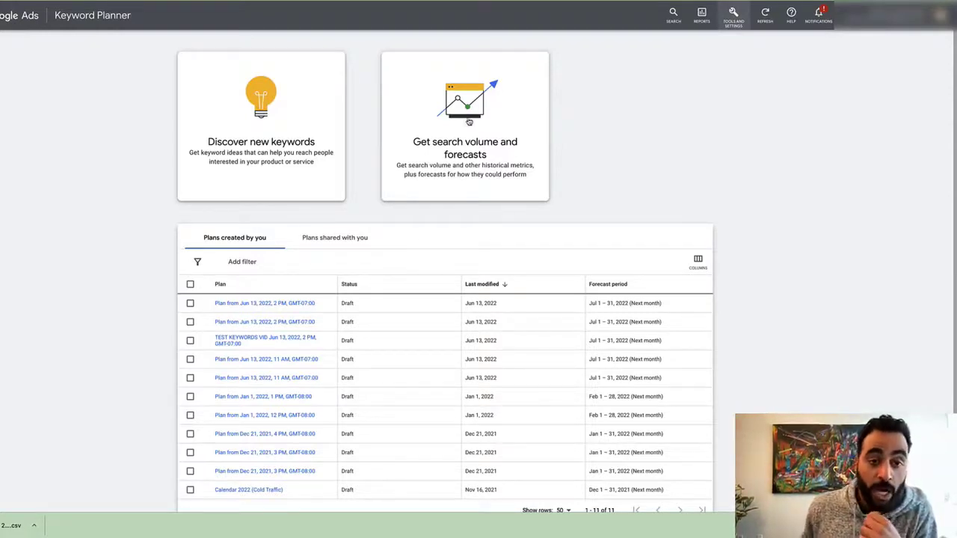
left_click(271, 145)
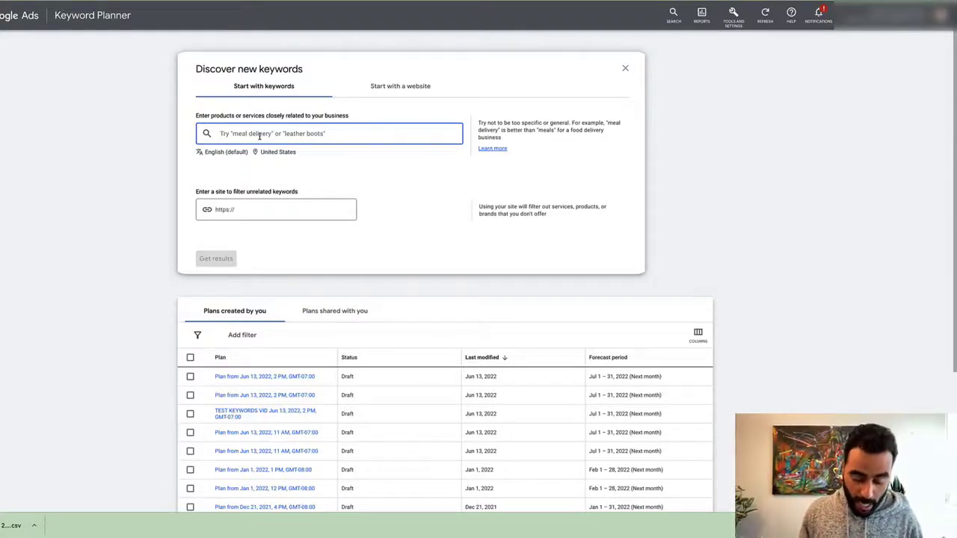
Enter the keywords leather boots and boots and get the keyword ideas for them.
type("leather boots")
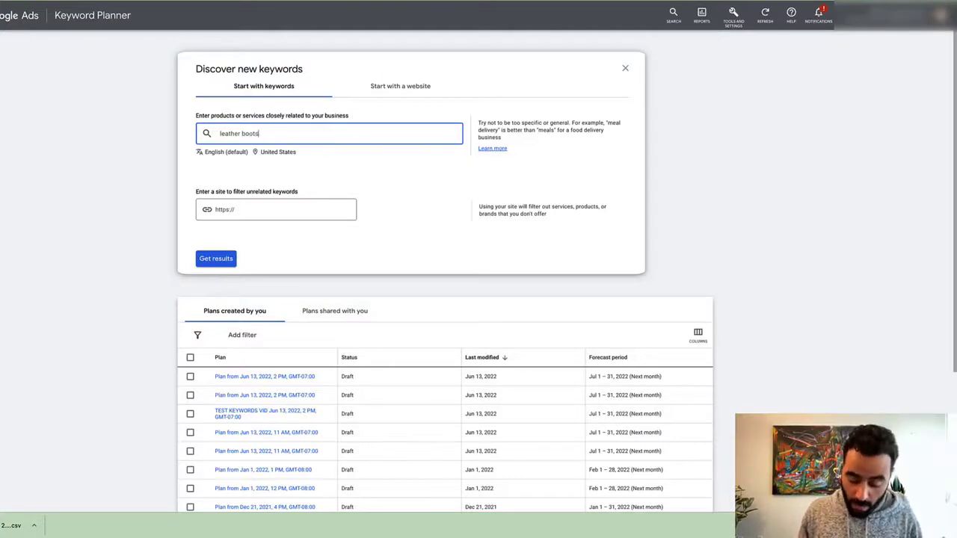
key("Return")
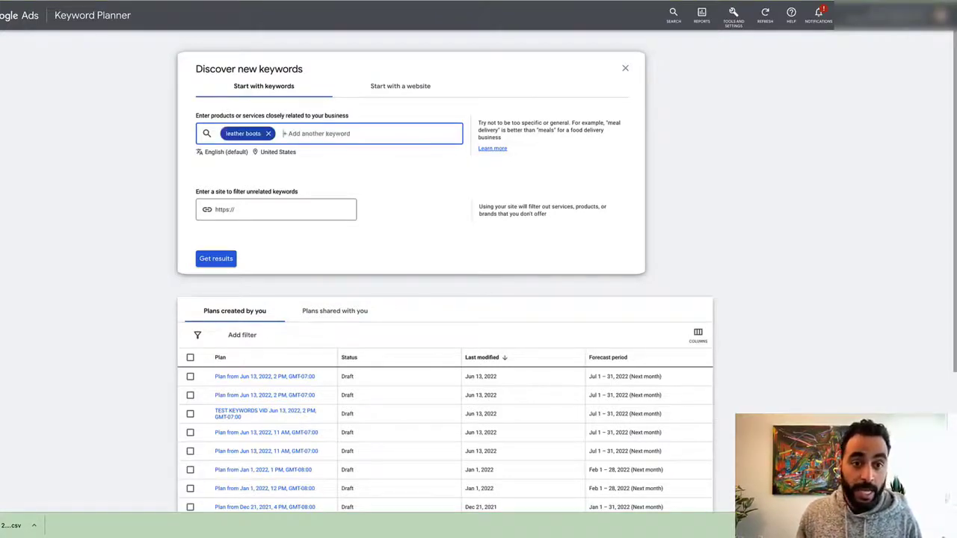
type("boo")
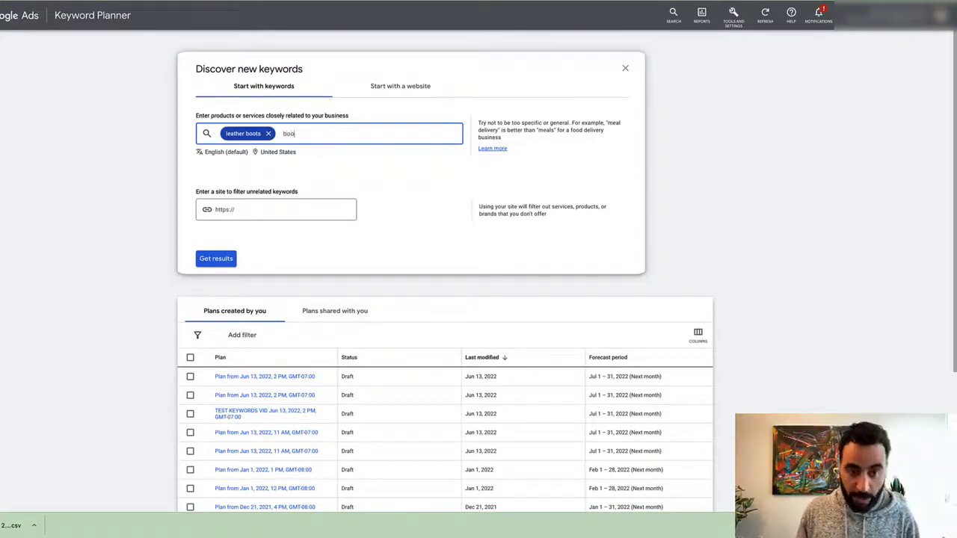
type("ts")
key("Return")
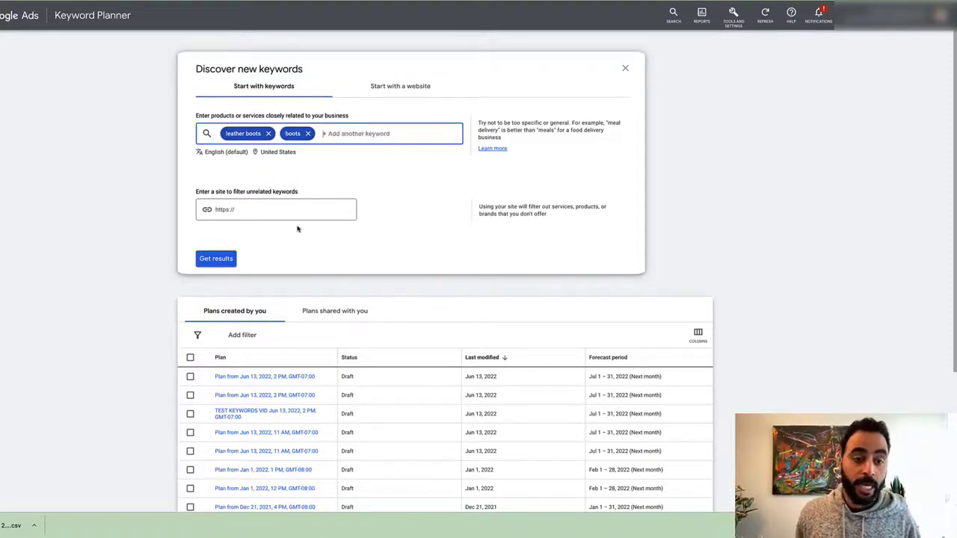
left_click(216, 259)
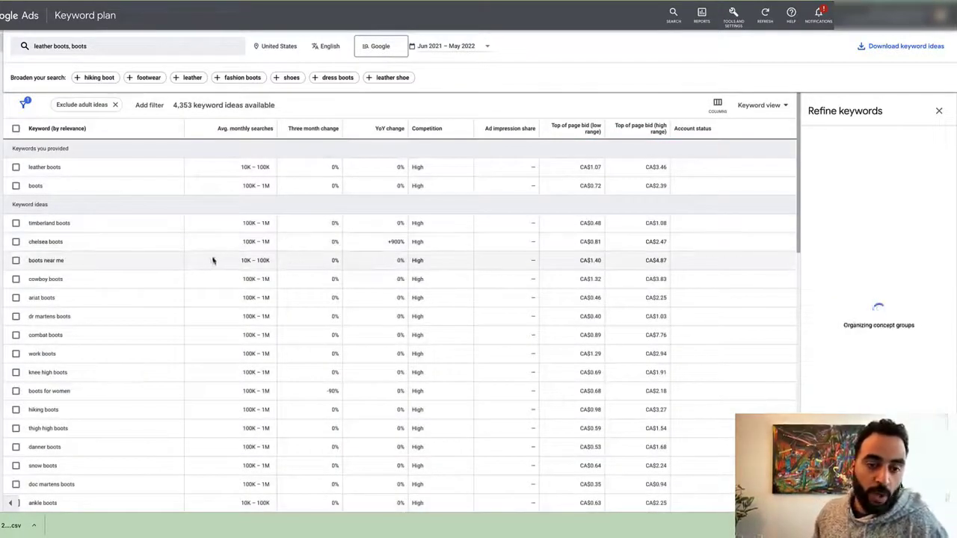
Look through the boot keyword ideas and sort them by average monthly searches, followed by competition.
scroll(243, 276, "down", 2)
scroll(241, 277, "up", 2)
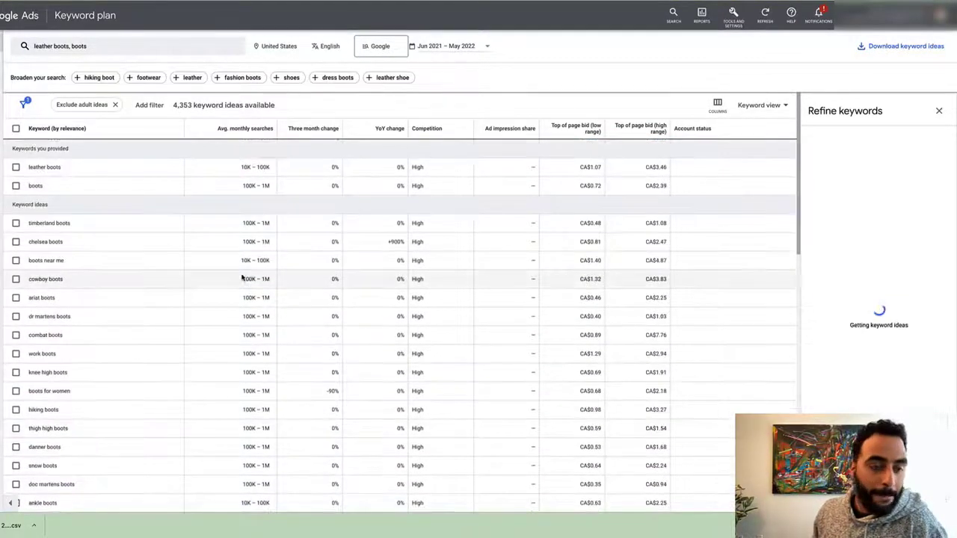
scroll(144, 275, "down", 4)
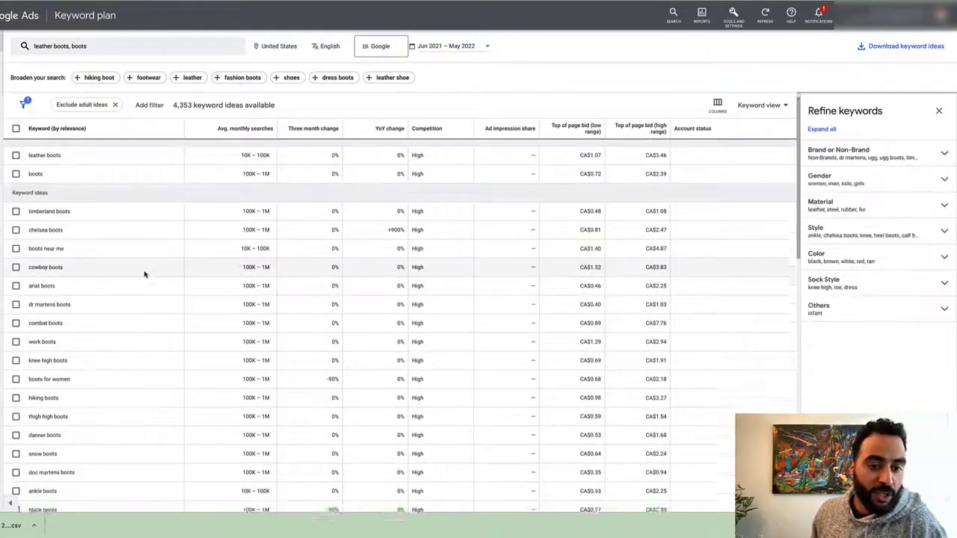
scroll(146, 275, "down", 10)
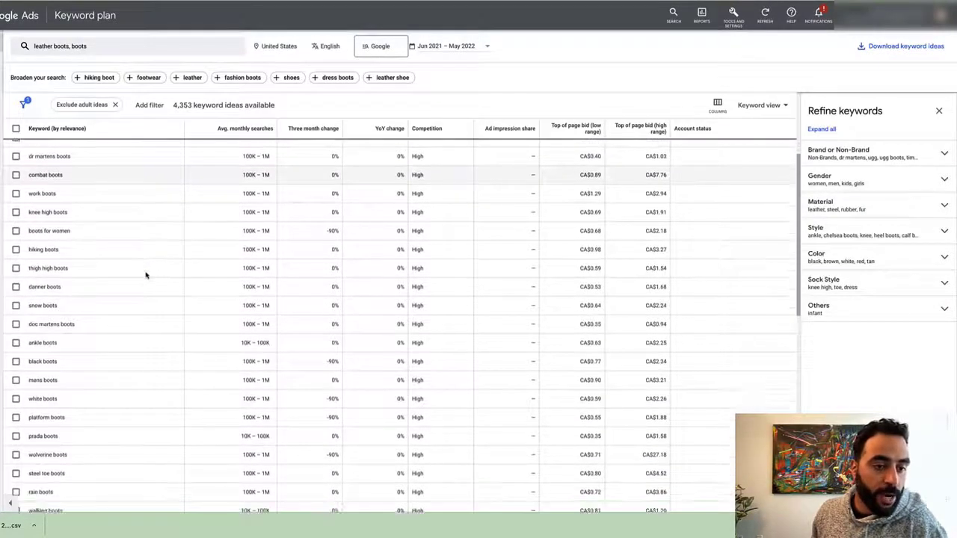
scroll(146, 275, "down", 2)
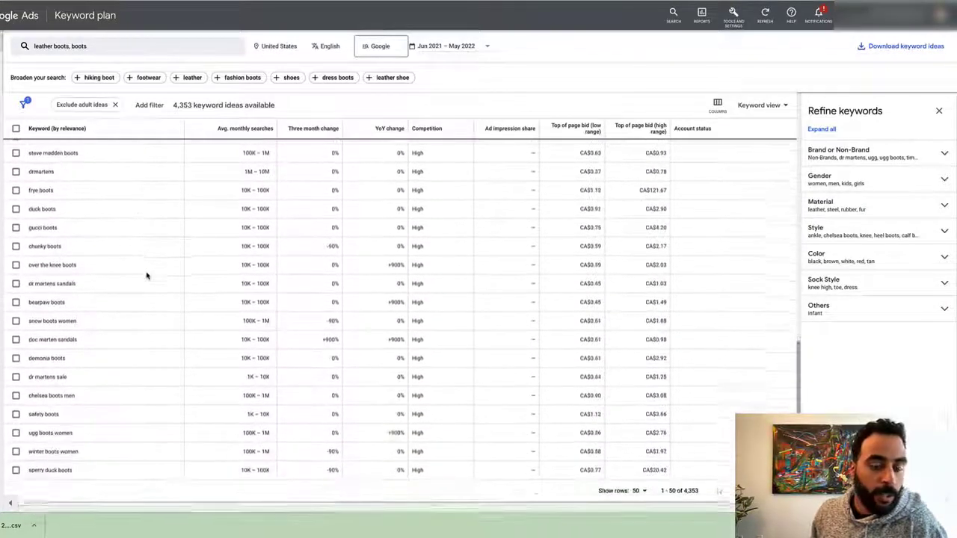
scroll(148, 274, "up", 15)
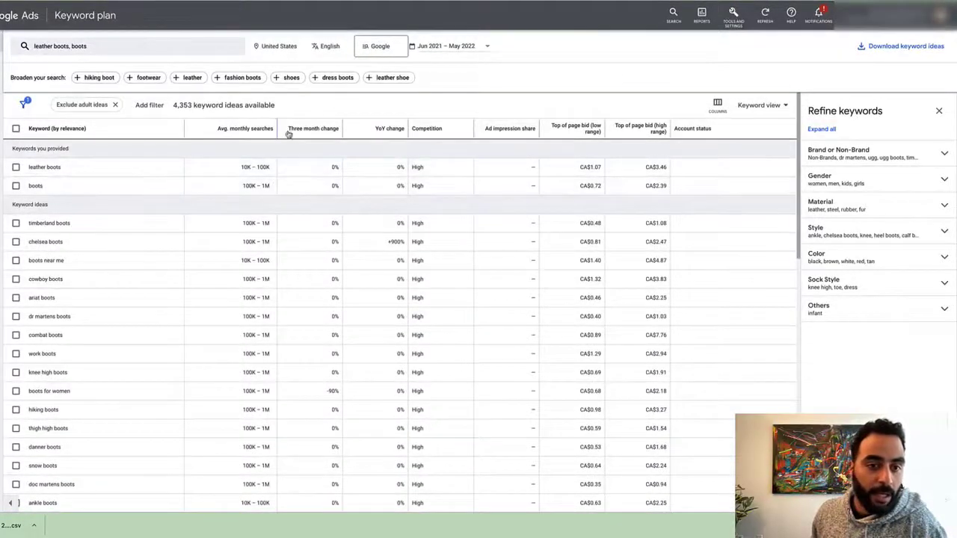
left_click(261, 130)
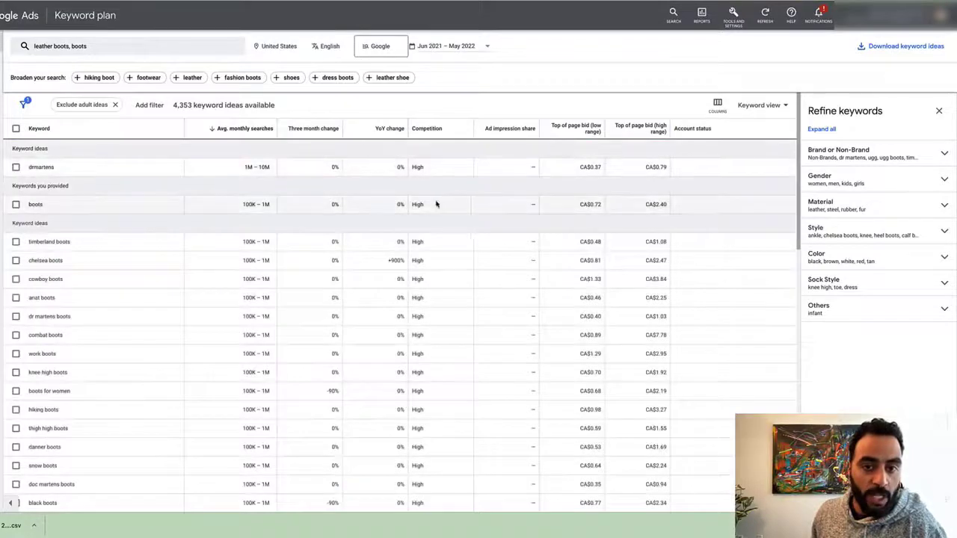
left_click(438, 134)
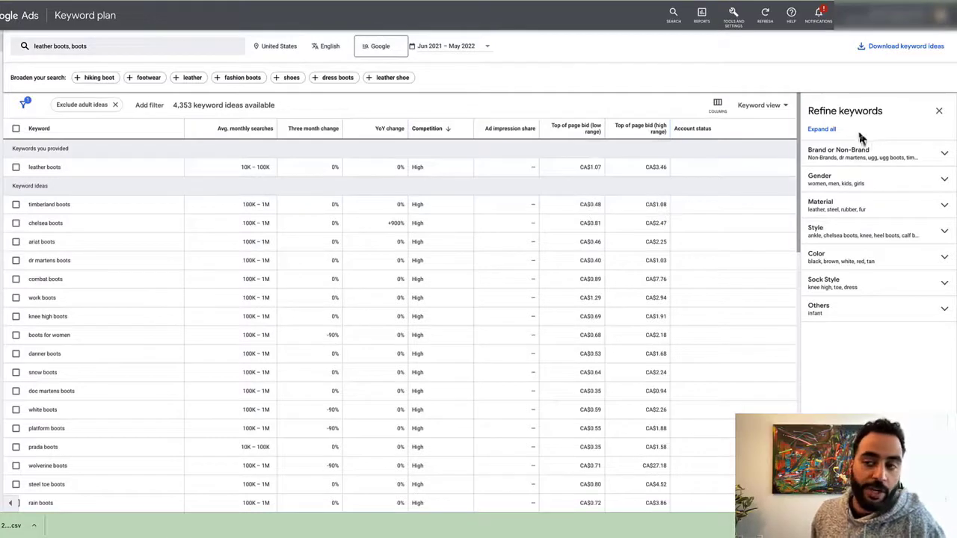
Expand all keyword refinement groups and exclude the brands nike, timberland boots, ugg boots and steve madden.
left_click(834, 130)
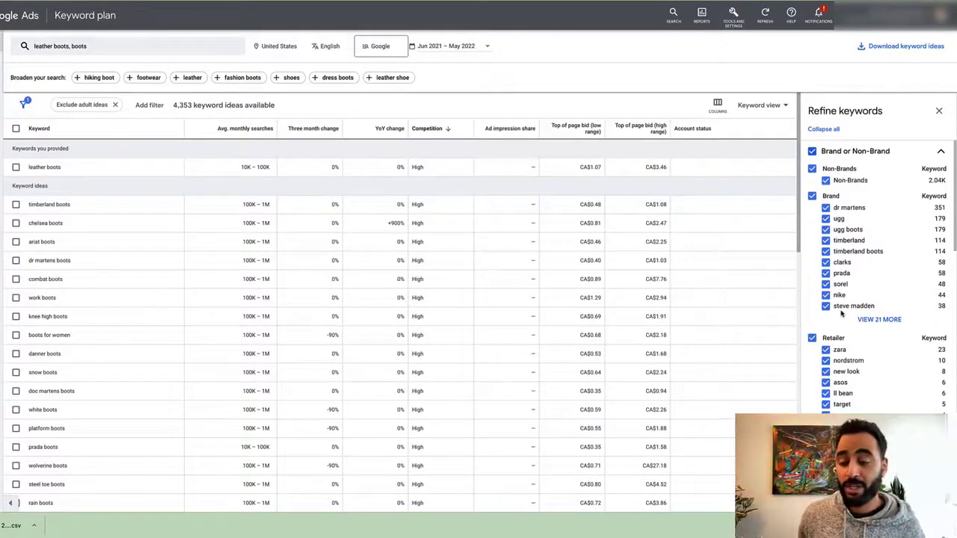
left_click(826, 296)
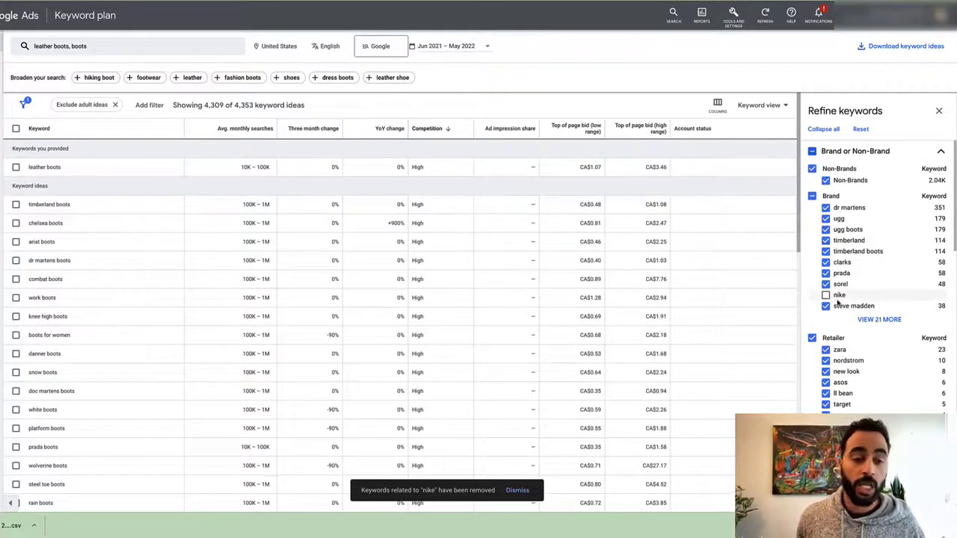
left_click(826, 252)
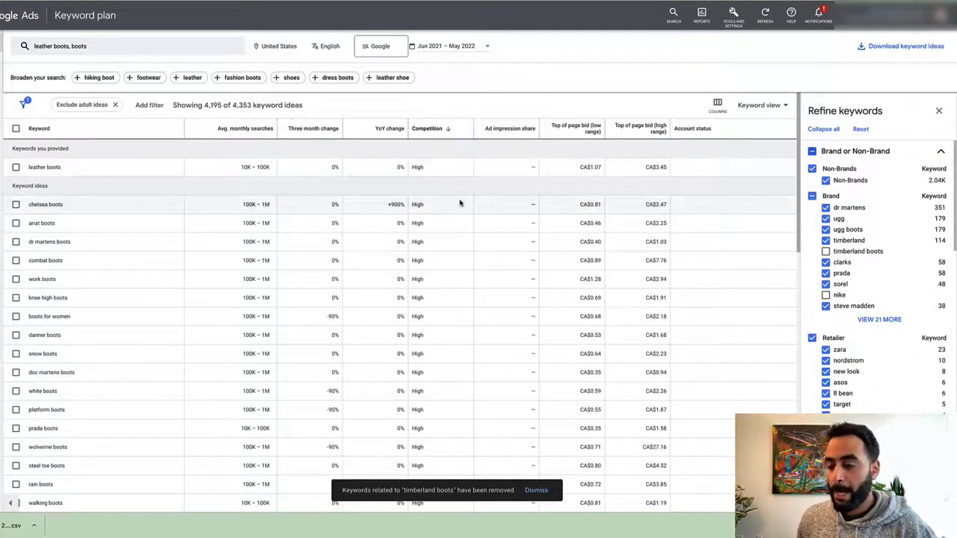
scroll(882, 305, "down", 5)
scroll(882, 305, "down", 1)
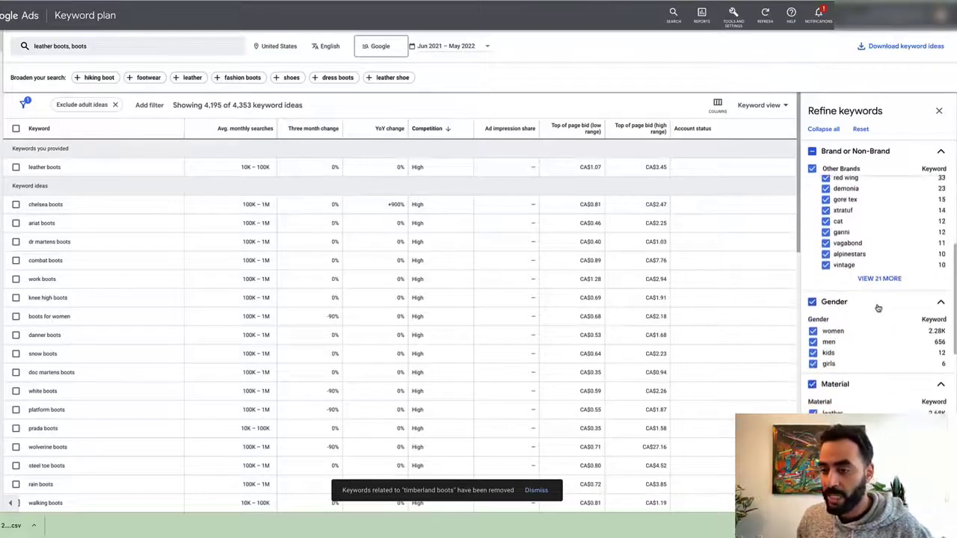
scroll(878, 308, "up", 5)
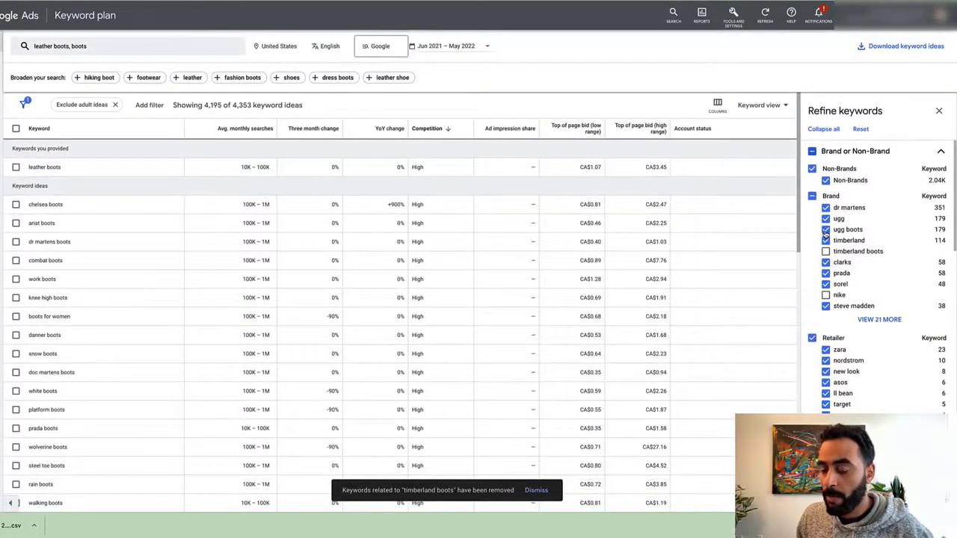
left_click(825, 229)
left_click(827, 306)
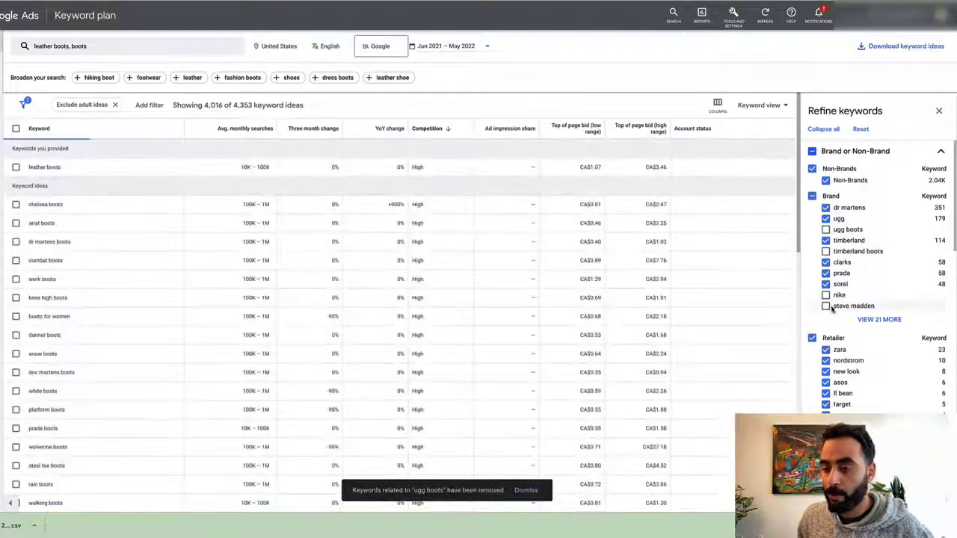